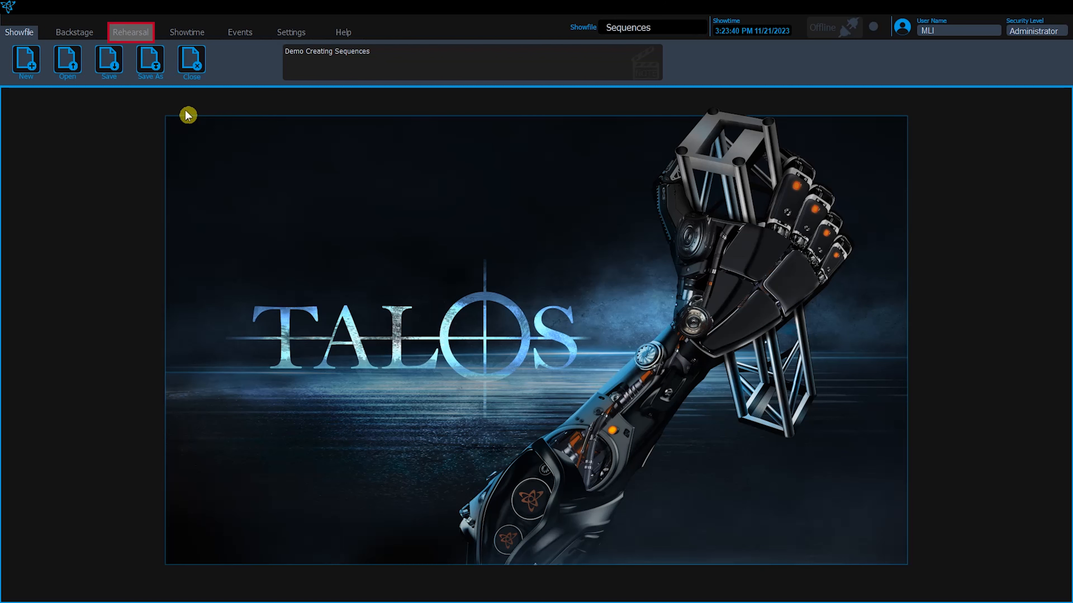
- Create a new sequence named Intro in the Rehearsal section's sequence editor
{"action": "left_click", "coordinate": [138, 34]}
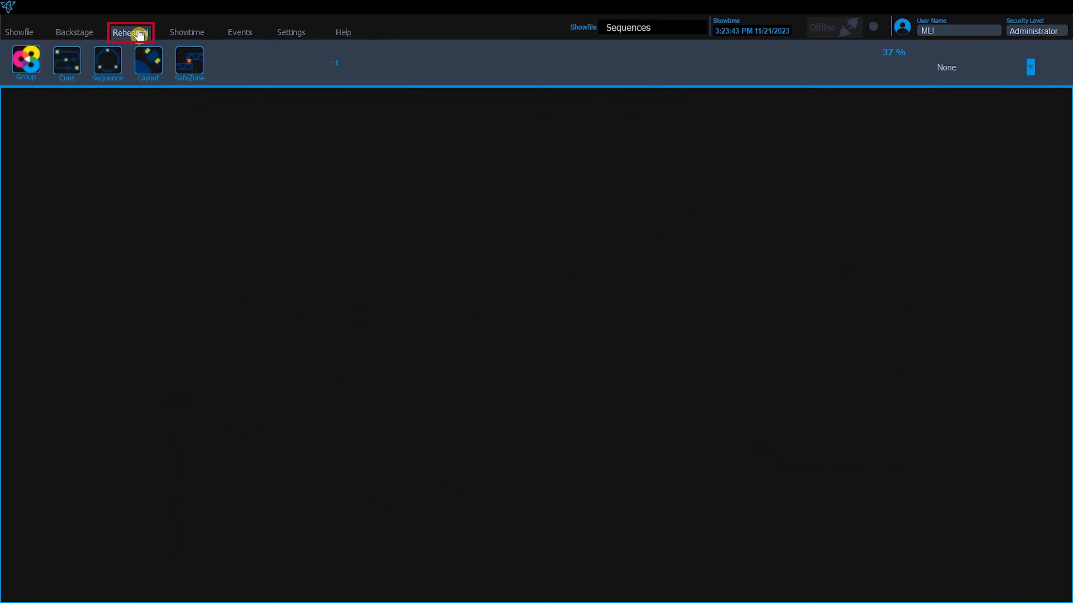
{"action": "left_click", "coordinate": [108, 71]}
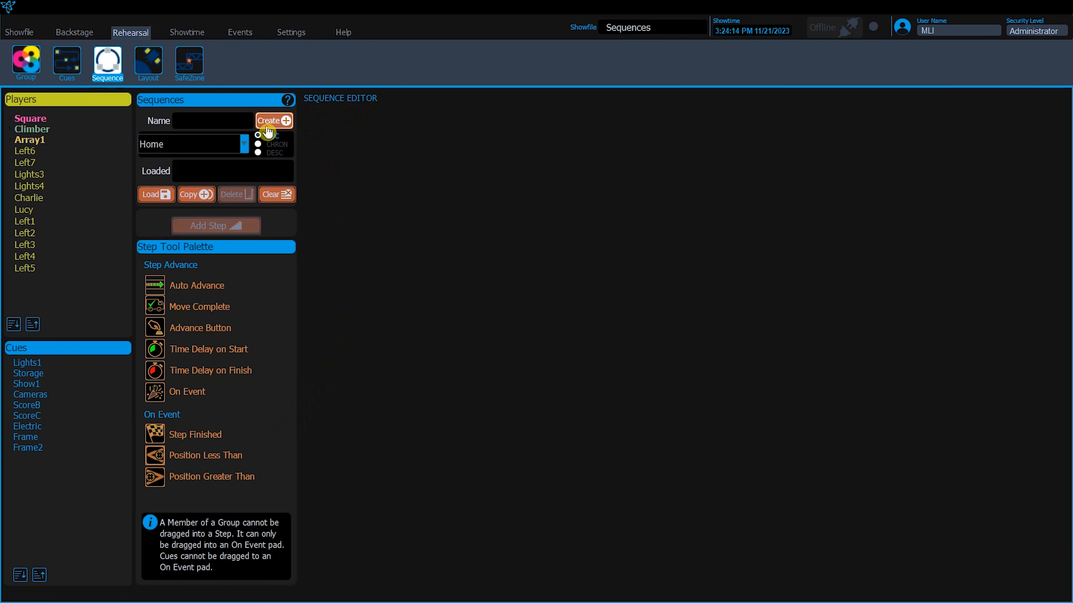
{"action": "left_click", "coordinate": [225, 123]}
{"action": "type", "text": "Intro"}
{"action": "left_click", "coordinate": [274, 123]}
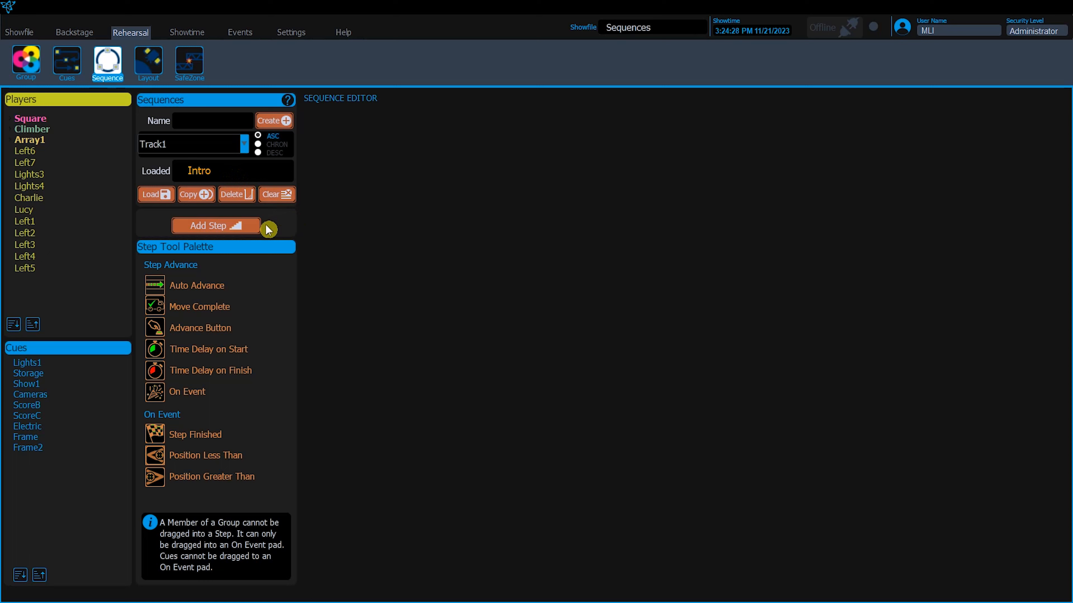
- Add four empty steps to the Intro sequence
{"action": "left_click", "coordinate": [227, 228]}
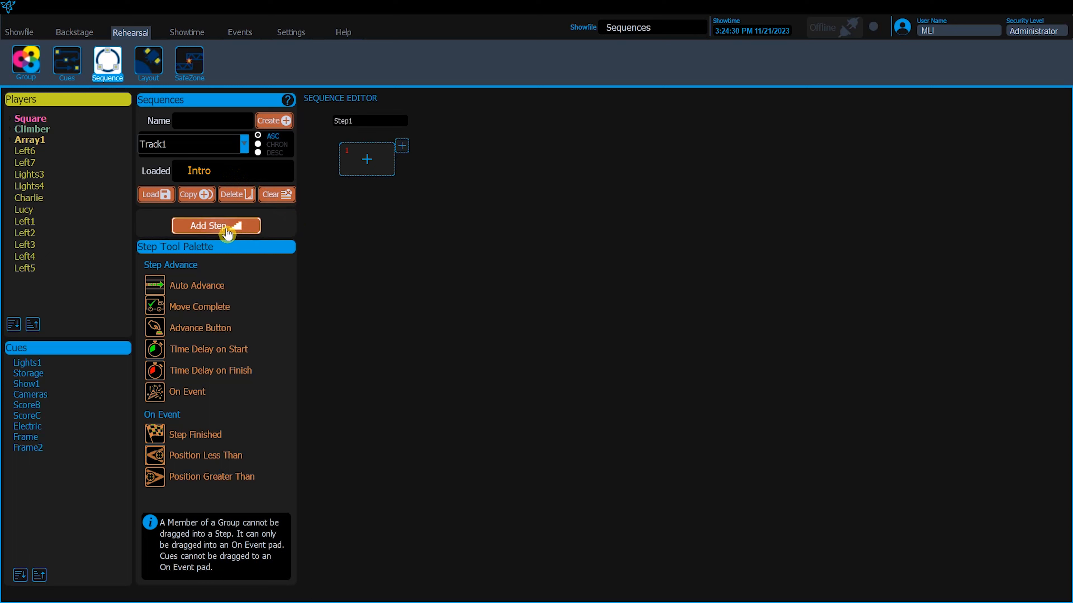
{"action": "left_click", "coordinate": [227, 230]}
{"action": "left_click", "coordinate": [227, 230]}
{"action": "left_click", "coordinate": [227, 230]}
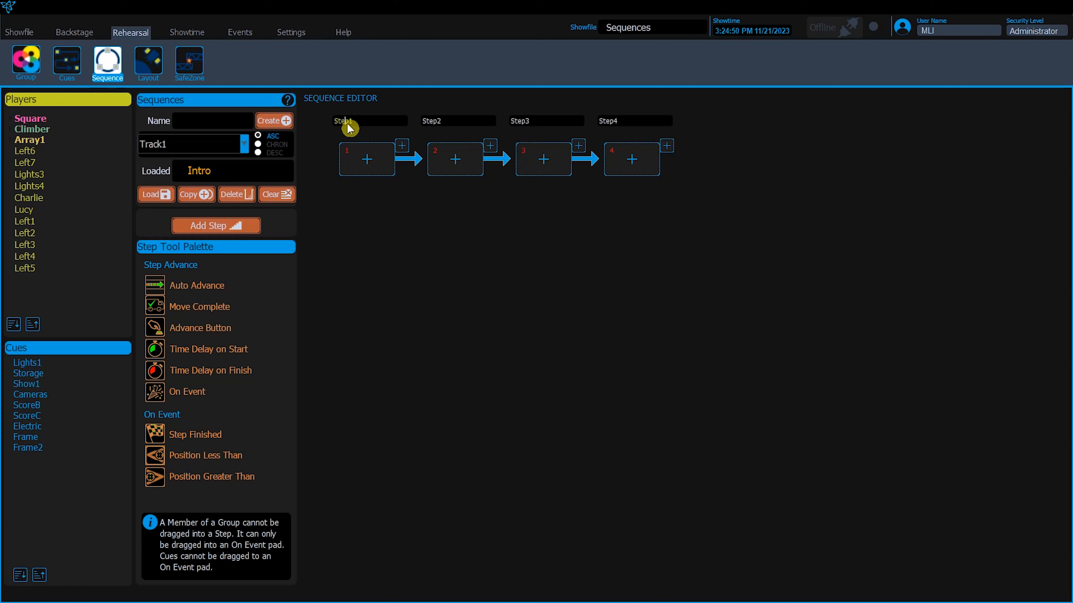
- Rename the first step MoveArray and assign the Array1 group to it
{"action": "left_click_drag", "start_coordinate": [359, 122], "coordinate": [320, 117]}
{"action": "type", "text": "MoveArray"}
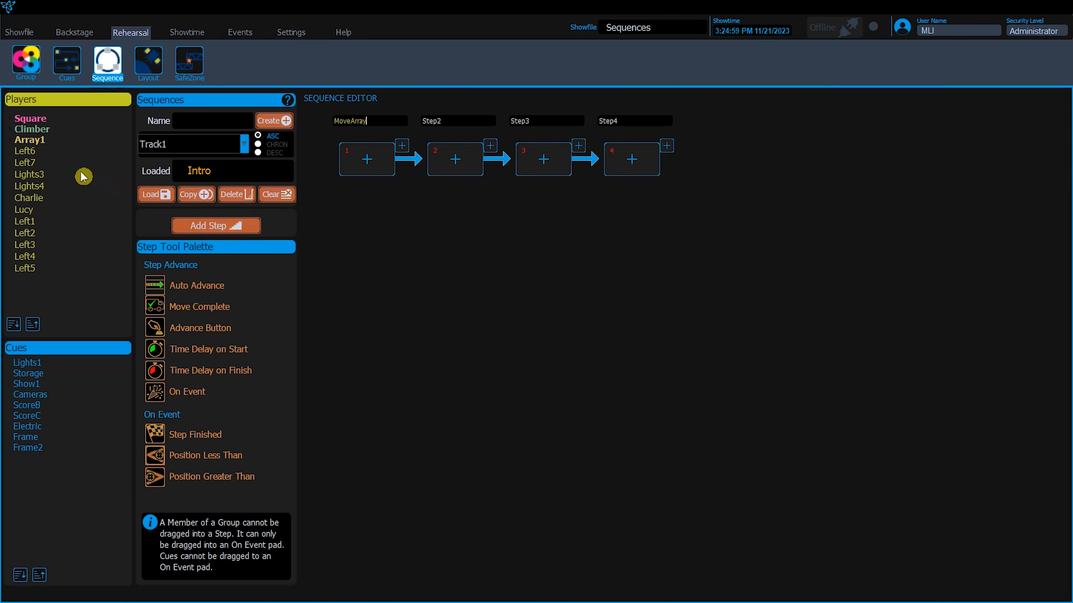
{"action": "left_click_drag", "start_coordinate": [33, 140], "coordinate": [379, 171]}
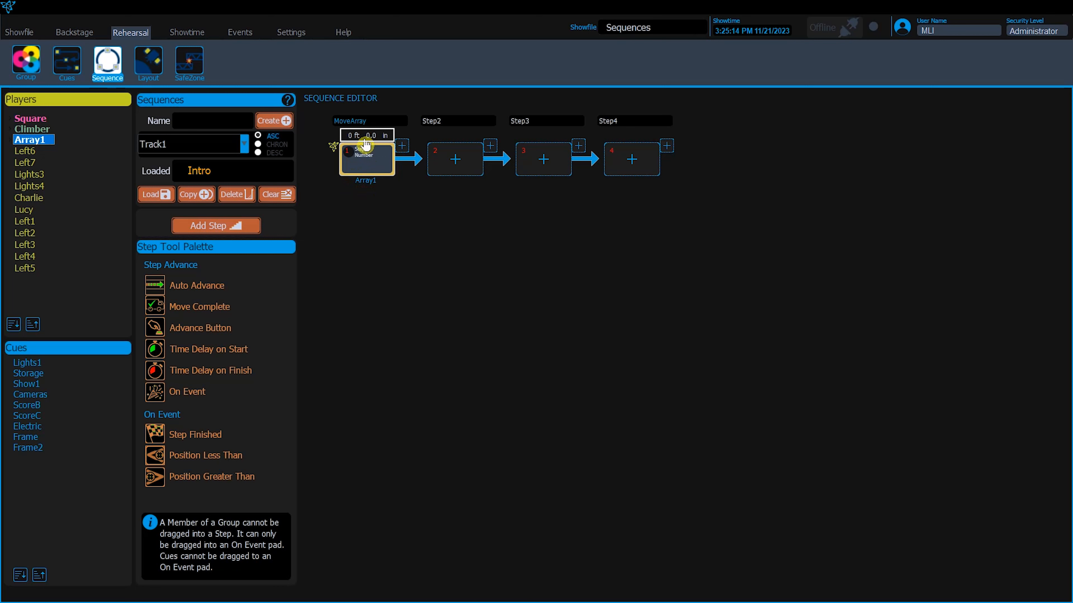
- Set the Array1 target position in step 1 to 11 ft 3 in
{"action": "left_click", "coordinate": [354, 136]}
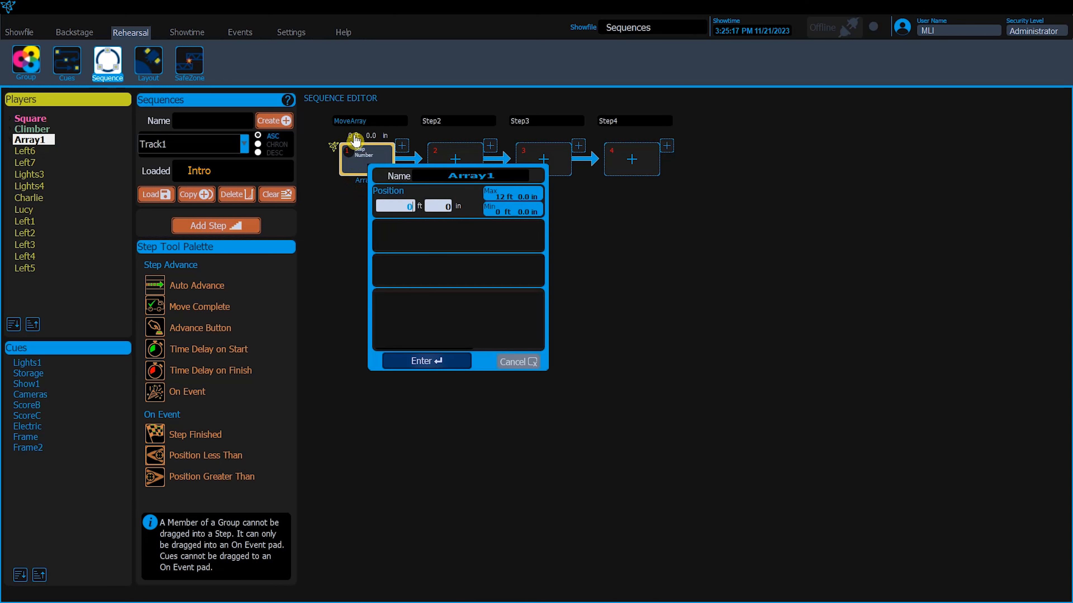
{"action": "type", "text": "11"}
{"action": "left_click", "coordinate": [439, 206]}
{"action": "type", "text": "3"}
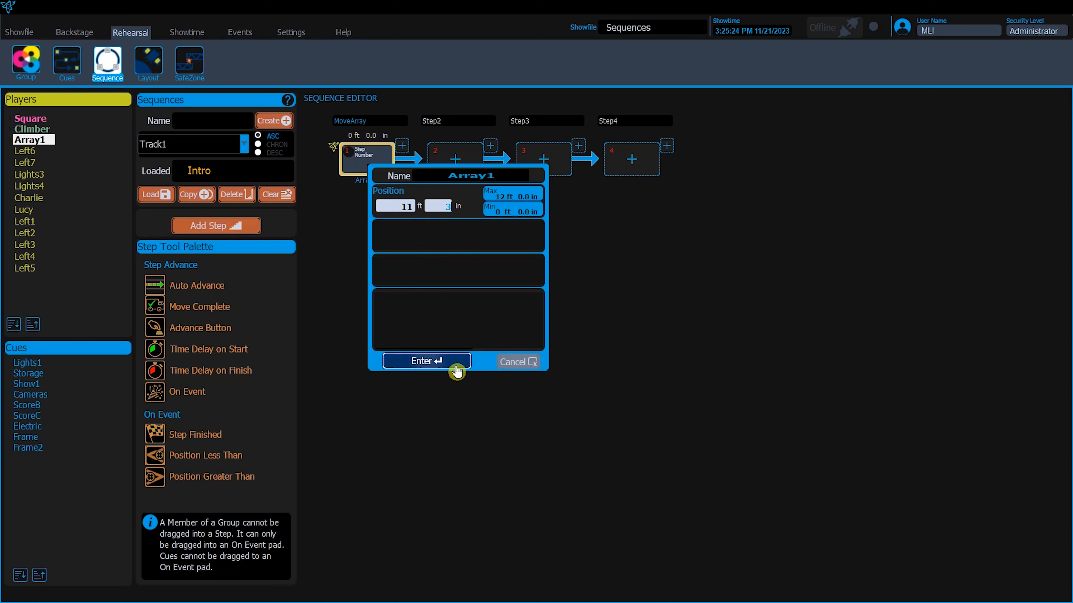
{"action": "left_click", "coordinate": [446, 366]}
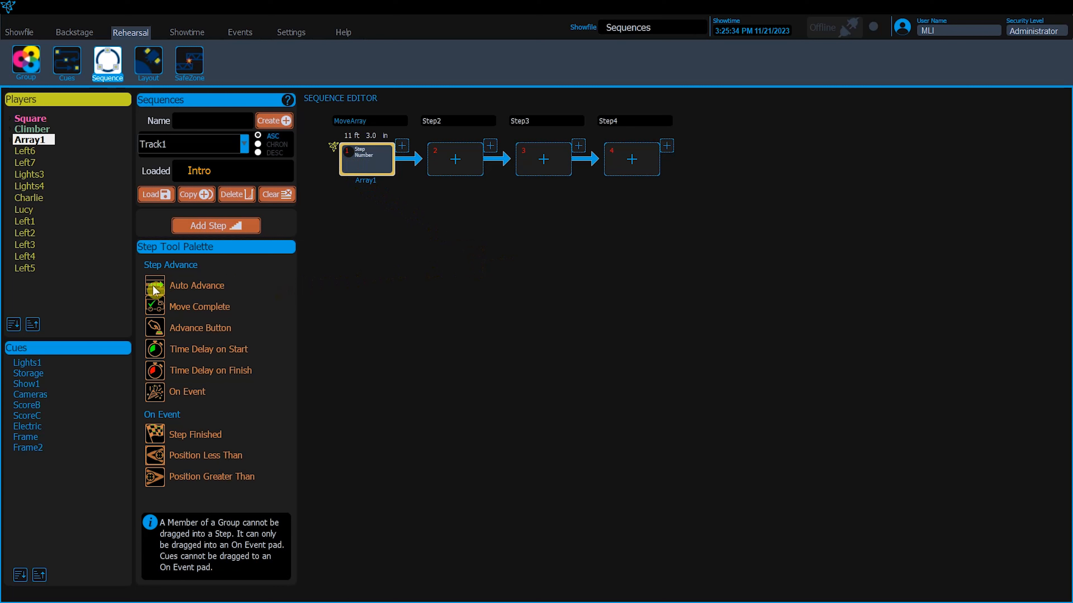
- Give step 1 the Auto Advance condition and review the step's details
{"action": "left_click_drag", "start_coordinate": [154, 289], "coordinate": [403, 148]}
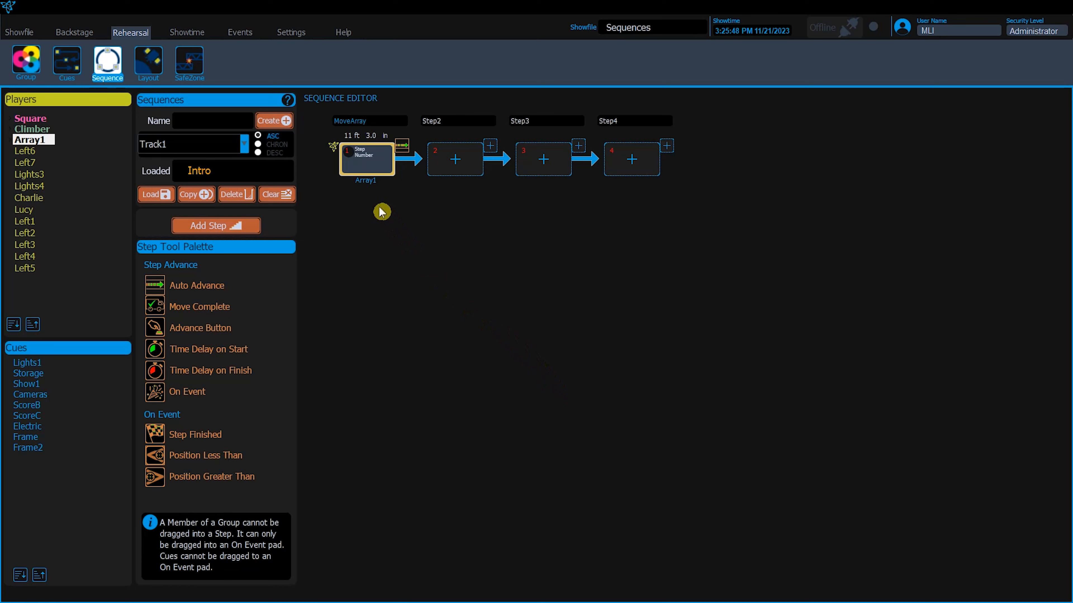
{"action": "left_click", "coordinate": [334, 148]}
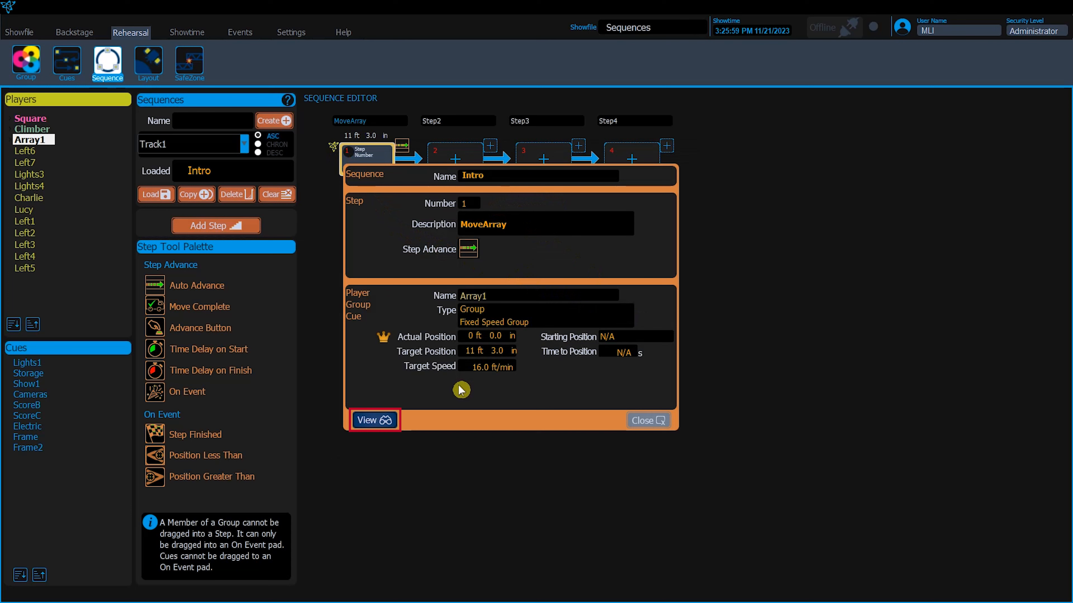
{"action": "left_click", "coordinate": [647, 421]}
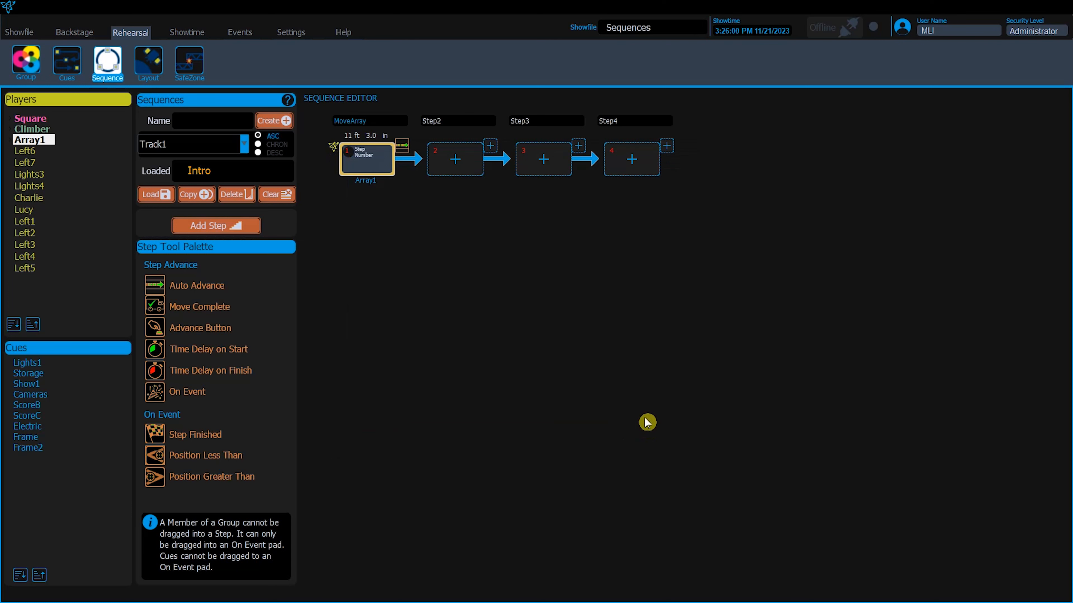
- Assign player Charlie to step 2 with position 9 ft 3 in, speed 75 ft/min, and acceleration and deceleration of 1 s each
{"action": "left_click_drag", "start_coordinate": [38, 198], "coordinate": [457, 168]}
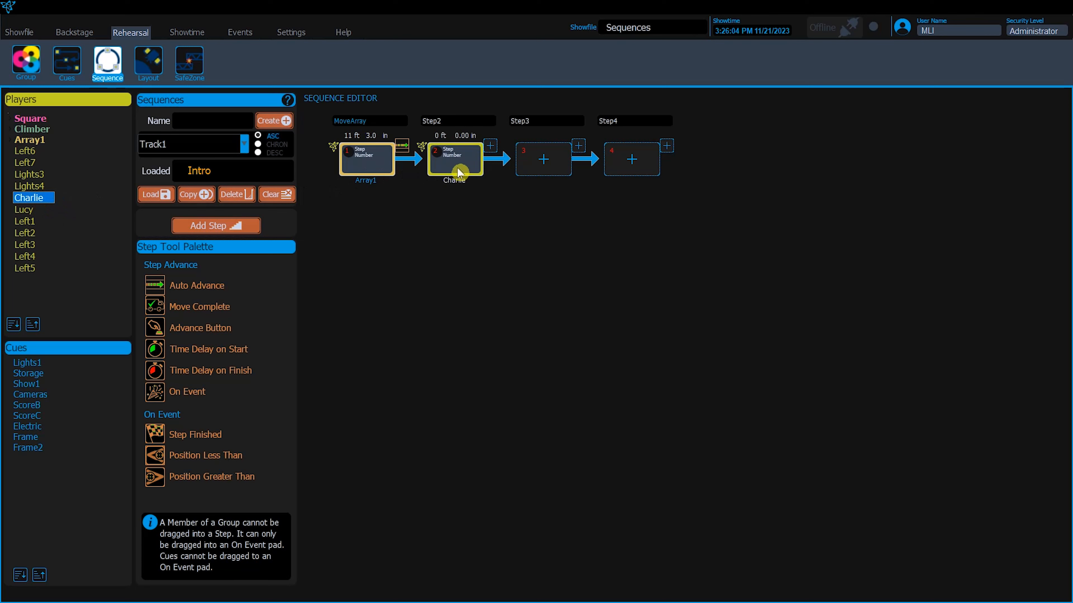
{"action": "left_click", "coordinate": [445, 141]}
{"action": "double_click", "coordinate": [496, 208]}
{"action": "type", "text": "9"}
{"action": "double_click", "coordinate": [528, 207]}
{"action": "type", "text": "3"}
{"action": "double_click", "coordinate": [490, 240]}
{"action": "type", "text": "75"}
{"action": "double_click", "coordinate": [496, 275]}
{"action": "type", "text": "1"}
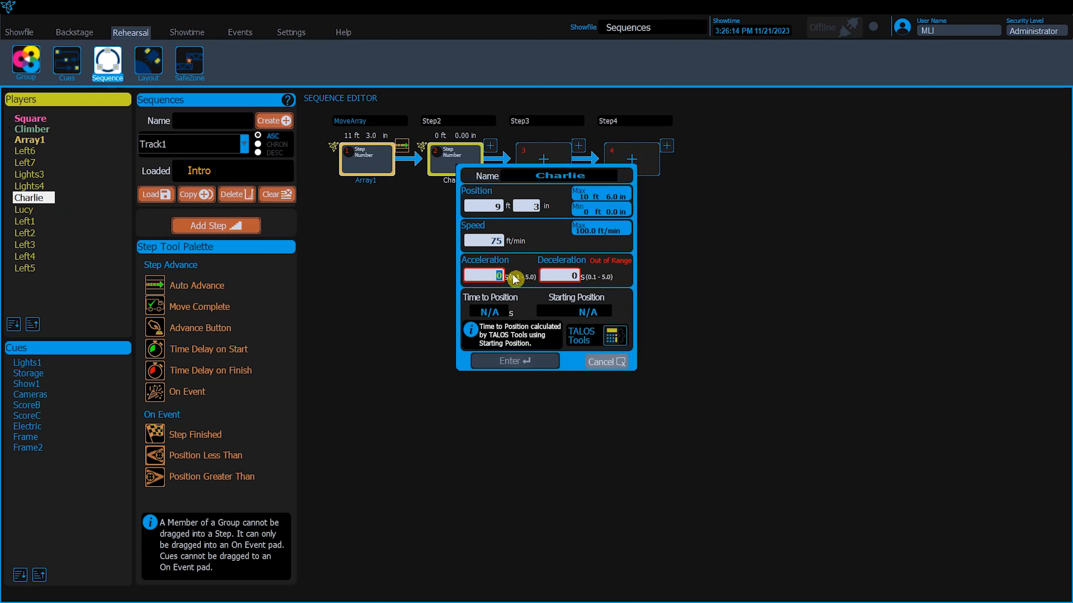
{"action": "double_click", "coordinate": [567, 275]}
{"action": "type", "text": "1"}
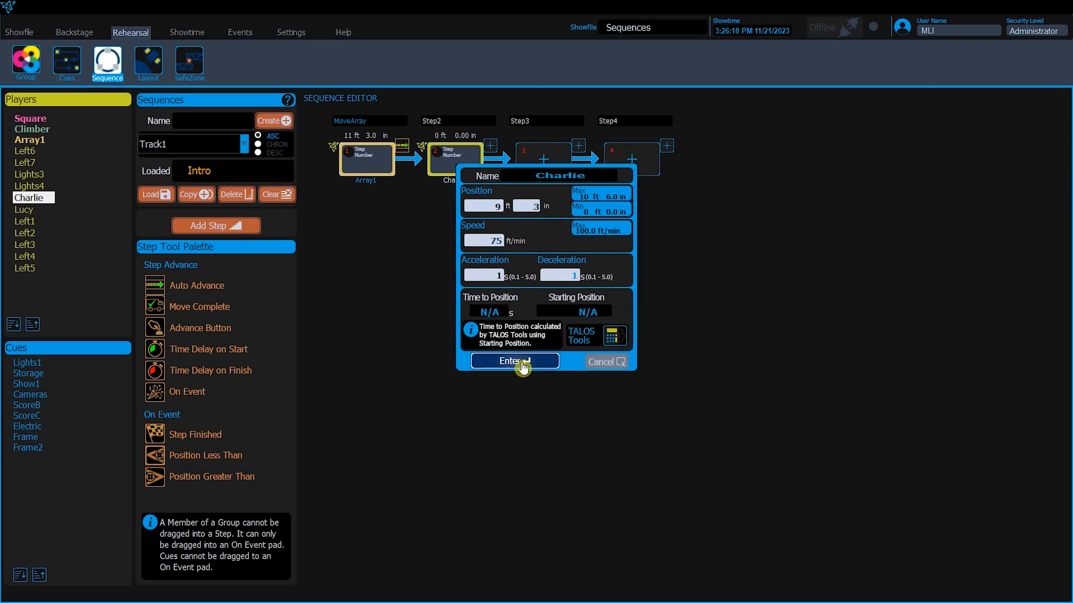
{"action": "left_click", "coordinate": [520, 361]}
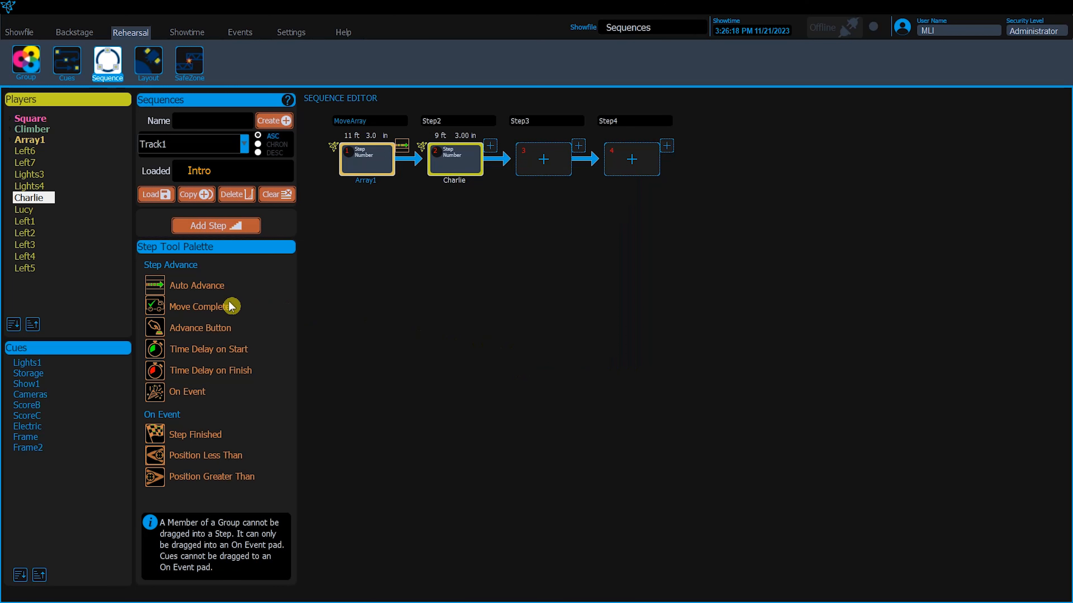
- Set step 2's advance to Move Complete, and replace it with a Time Delay on Finish of 1.5 secs
{"action": "left_click_drag", "start_coordinate": [156, 309], "coordinate": [491, 147]}
{"action": "left_click_drag", "start_coordinate": [157, 369], "coordinate": [501, 227]}
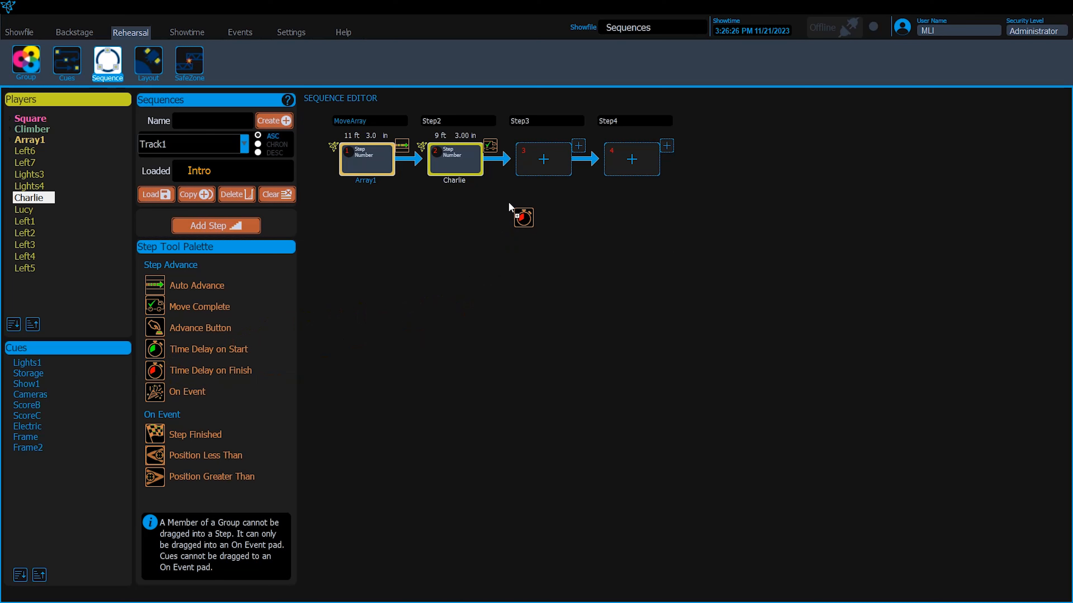
{"action": "left_click_drag", "start_coordinate": [491, 153], "coordinate": [491, 147]}
{"action": "left_click", "coordinate": [657, 193]}
{"action": "left_click", "coordinate": [489, 134]}
{"action": "left_click_drag", "start_coordinate": [489, 133], "coordinate": [507, 139]}
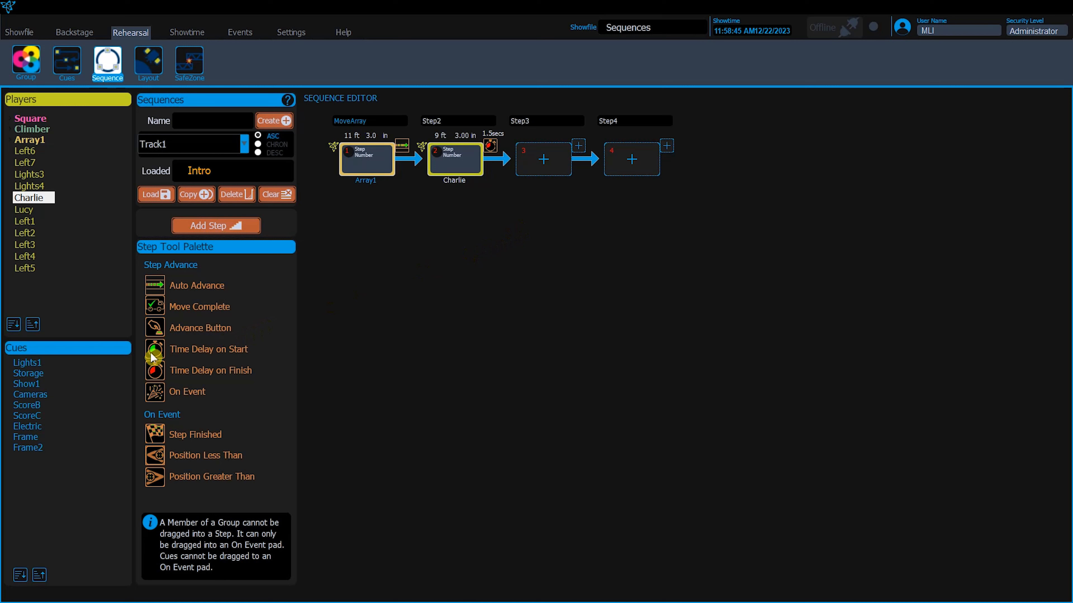
- Replace step 2's advance condition with a Time Delay on Start of 1.5 secs
{"action": "left_click_drag", "start_coordinate": [156, 352], "coordinate": [493, 133]}
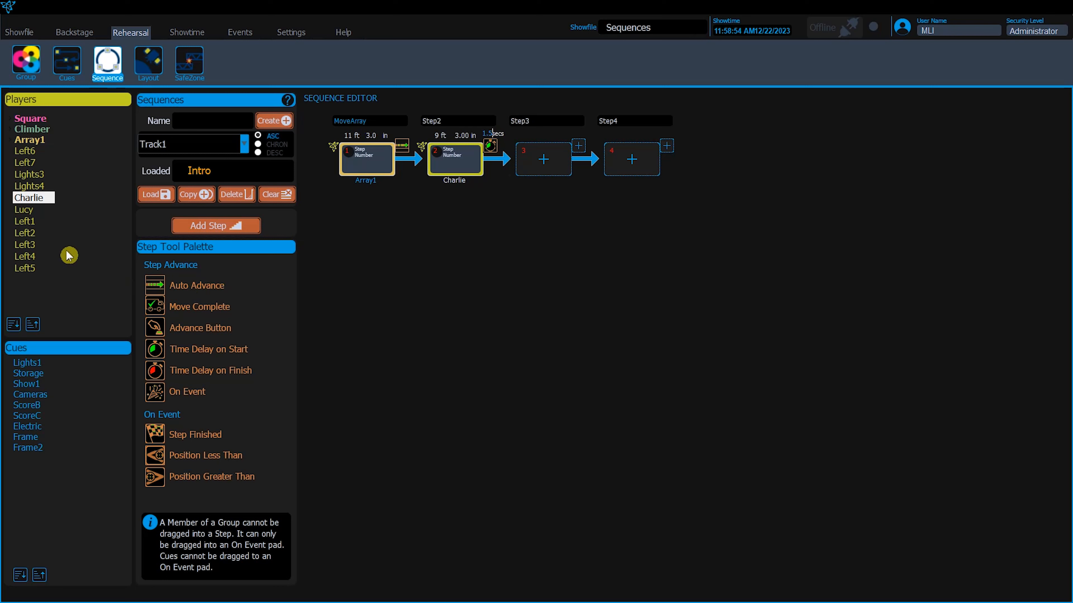
- Assign player Lucy to step 3 with position 9 ft 3 in, speed 75 ft/min, and acceleration and deceleration of 1 s each
{"action": "left_click_drag", "start_coordinate": [44, 213], "coordinate": [549, 169]}
{"action": "left_click", "coordinate": [593, 207]}
{"action": "type", "text": "9"}
{"action": "left_click", "coordinate": [622, 206]}
{"action": "type", "text": "3"}
{"action": "left_click", "coordinate": [577, 243]}
{"action": "type", "text": "75"}
{"action": "left_click", "coordinate": [583, 279]}
{"action": "type", "text": "1"}
{"action": "left_click", "coordinate": [654, 277]}
{"action": "type", "text": "1"}
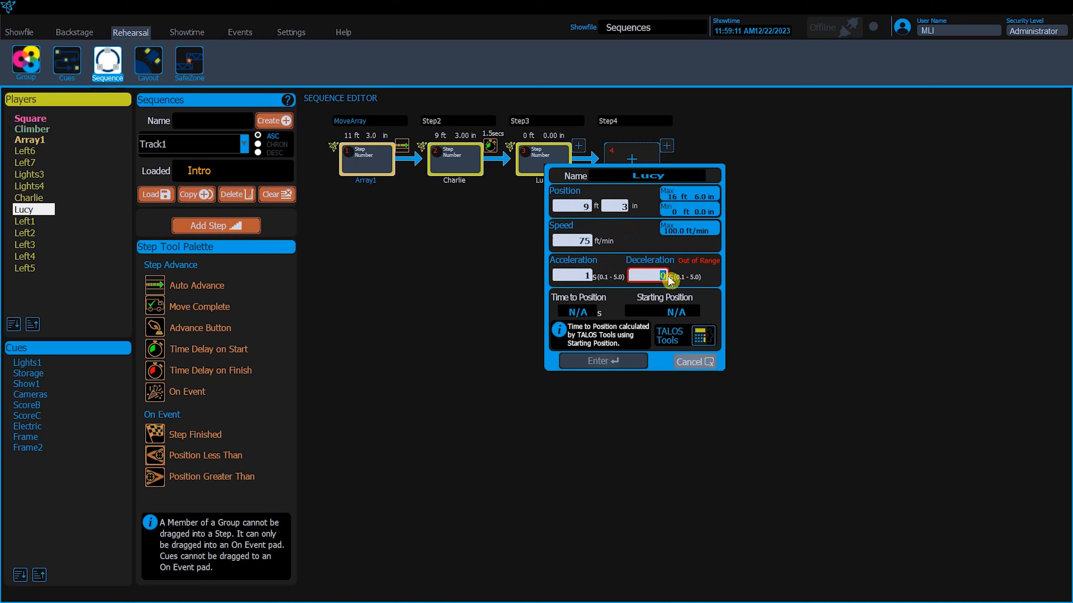
{"action": "left_click", "coordinate": [614, 360]}
- Set step 3 to advance on Move Complete and assign the Electric cue to step 4
{"action": "left_click_drag", "start_coordinate": [166, 307], "coordinate": [581, 144]}
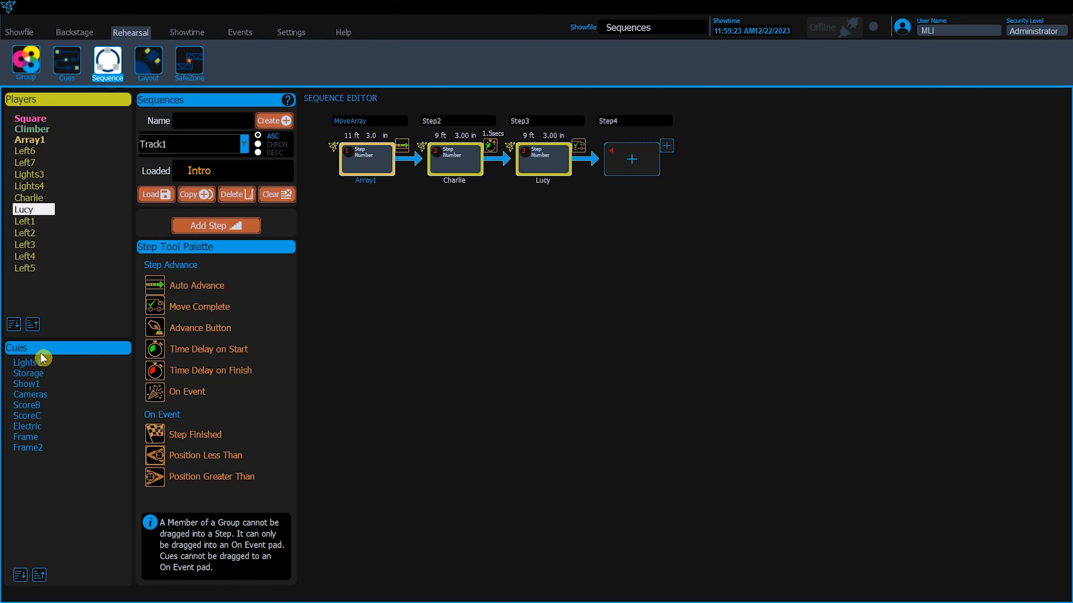
{"action": "left_click_drag", "start_coordinate": [30, 428], "coordinate": [569, 242]}
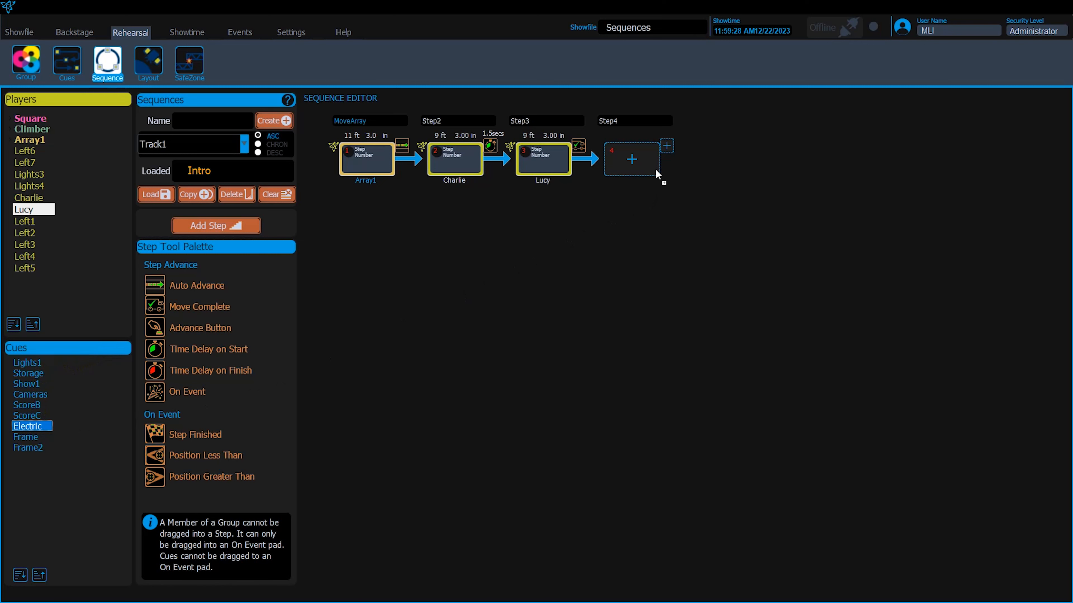
{"action": "left_click_drag", "start_coordinate": [656, 175], "coordinate": [656, 176]}
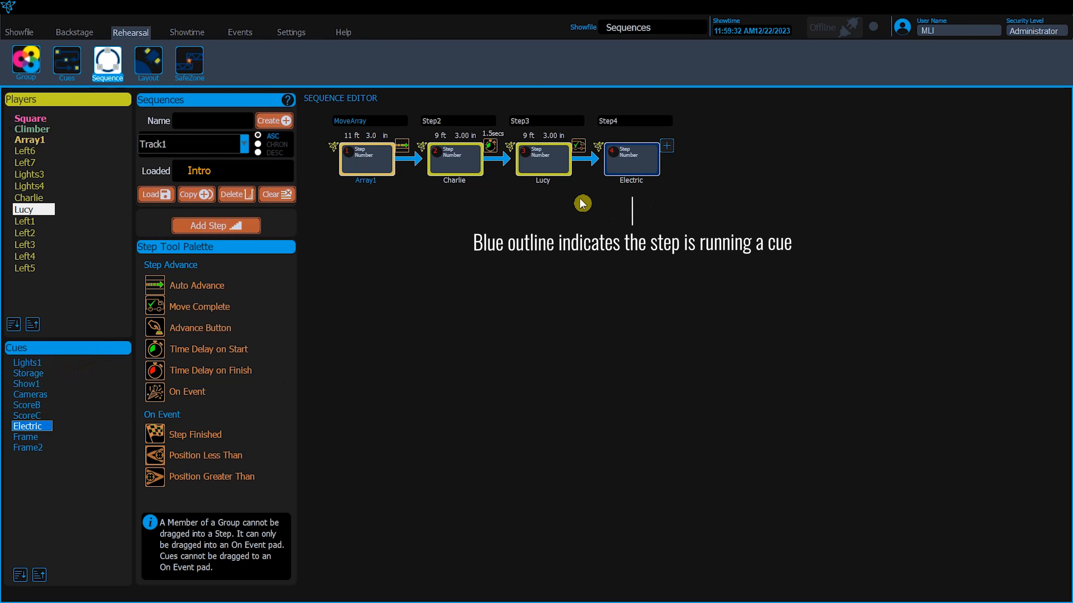
- Review step 4's details and the axis settings contained in its Electric cue
{"action": "left_click", "coordinate": [600, 151]}
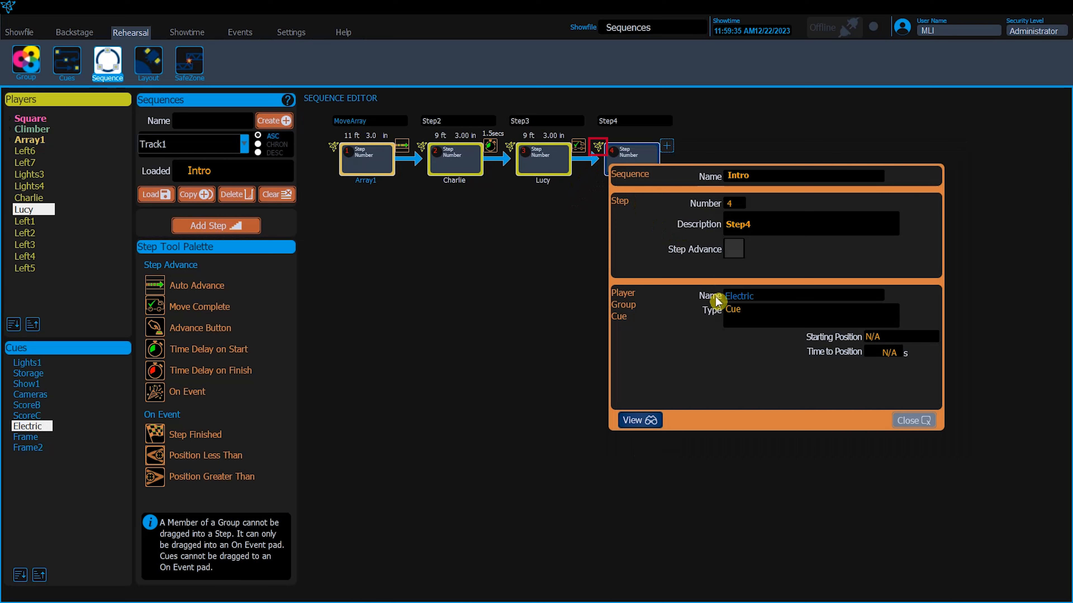
{"action": "left_click", "coordinate": [640, 421]}
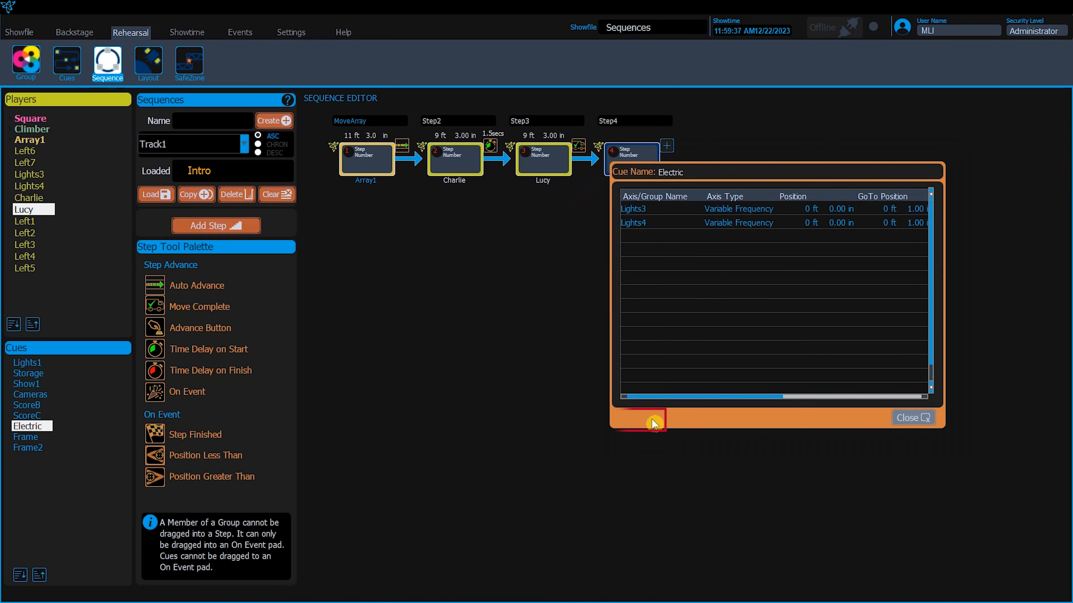
{"action": "left_click_drag", "start_coordinate": [804, 398], "coordinate": [843, 395]}
{"action": "left_click", "coordinate": [908, 418]}
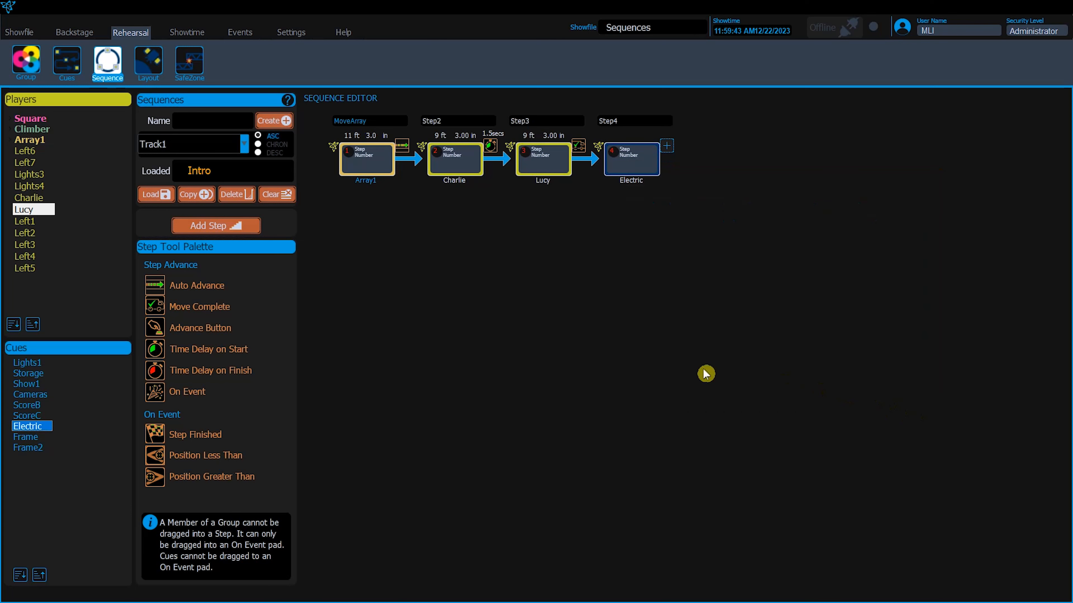
- Give step 4 the Advance Button condition, and replace it with On Event
{"action": "left_click_drag", "start_coordinate": [173, 329], "coordinate": [667, 146]}
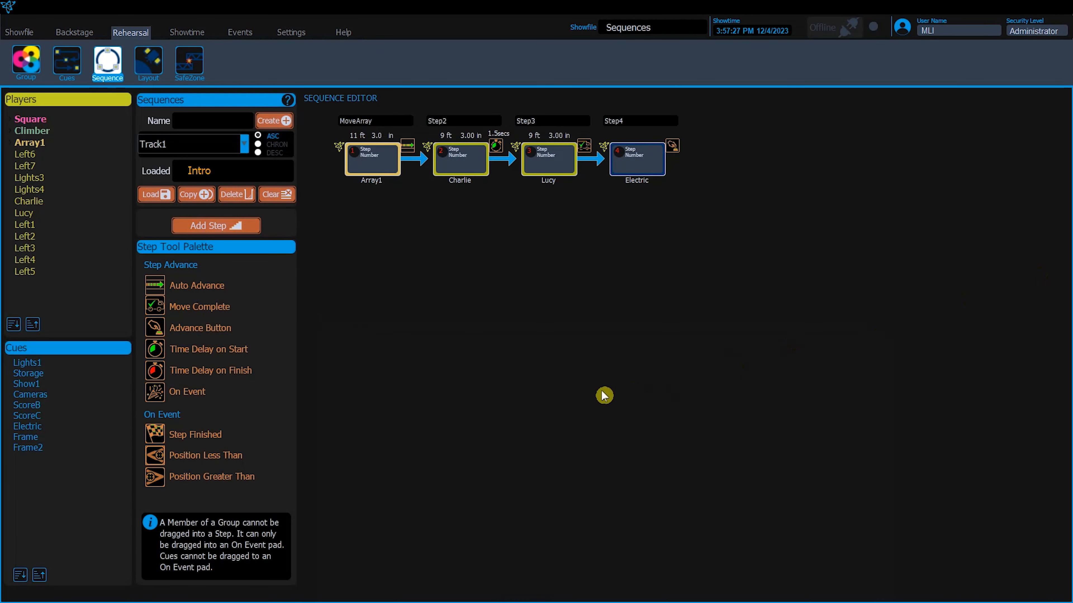
{"action": "left_click_drag", "start_coordinate": [149, 391], "coordinate": [643, 197]}
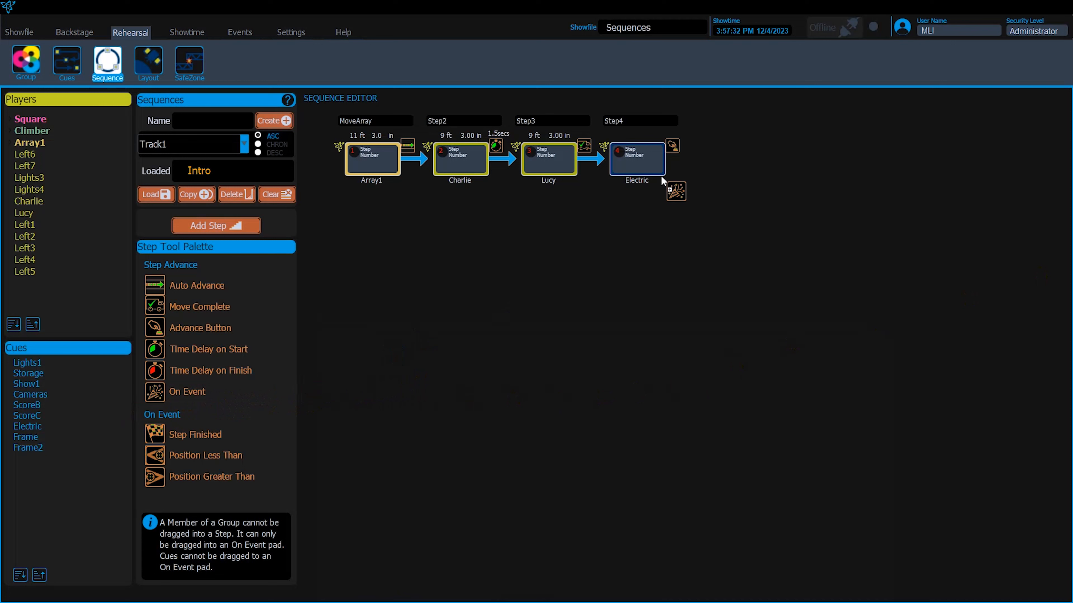
{"action": "left_click_drag", "start_coordinate": [681, 150], "coordinate": [673, 142]}
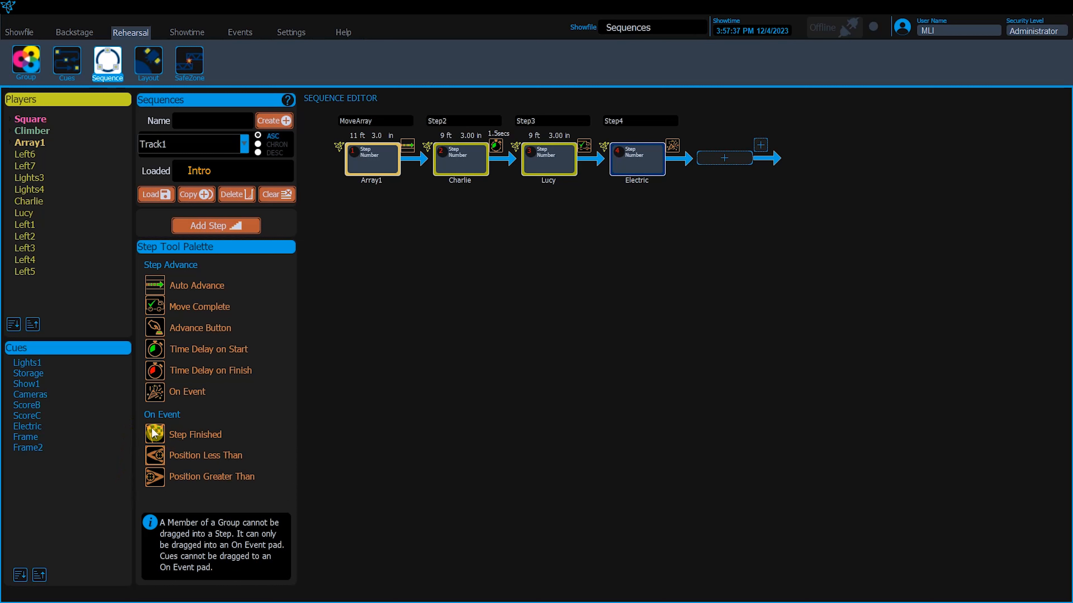
- Add a Step Finished condition to step 4's event pad and set it to step 1
{"action": "left_click_drag", "start_coordinate": [154, 431], "coordinate": [604, 317]}
{"action": "left_click_drag", "start_coordinate": [776, 182], "coordinate": [765, 149]}
{"action": "left_click", "coordinate": [769, 127]}
{"action": "left_click", "coordinate": [770, 127]}
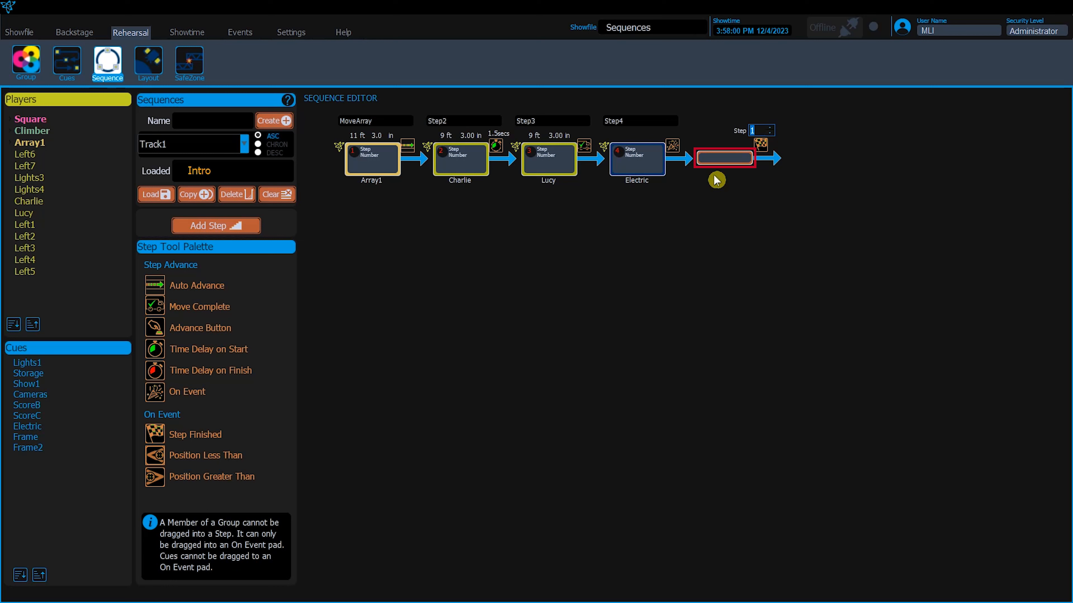
- Add an OR operator to the Step Finished event pad and assign Lights4 to the new pad
{"action": "right_click", "coordinate": [722, 159]}
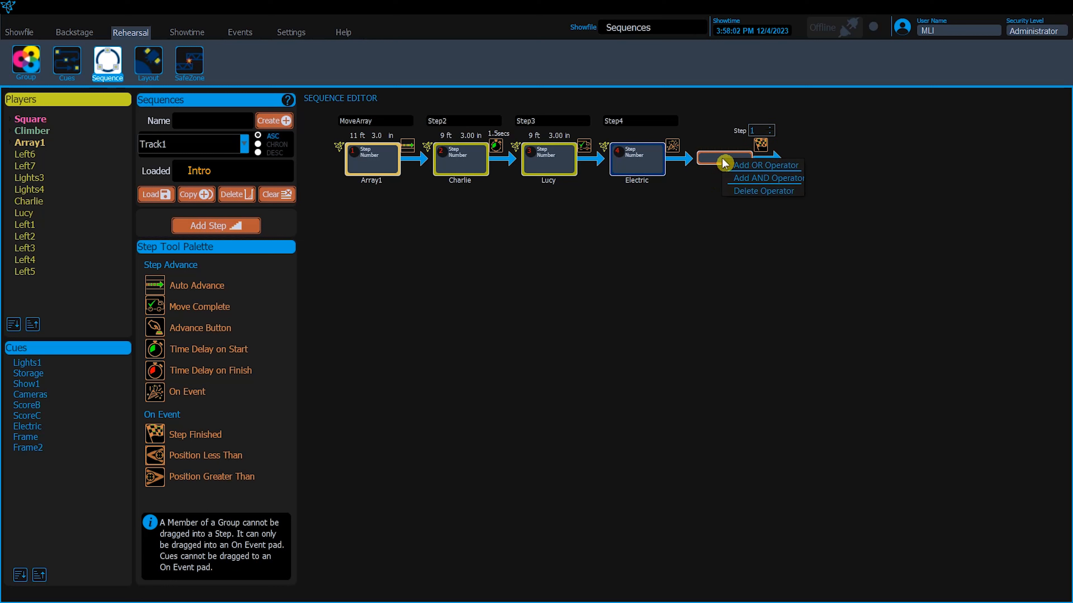
{"action": "left_click", "coordinate": [764, 166]}
{"action": "left_click_drag", "start_coordinate": [29, 193], "coordinate": [750, 198]}
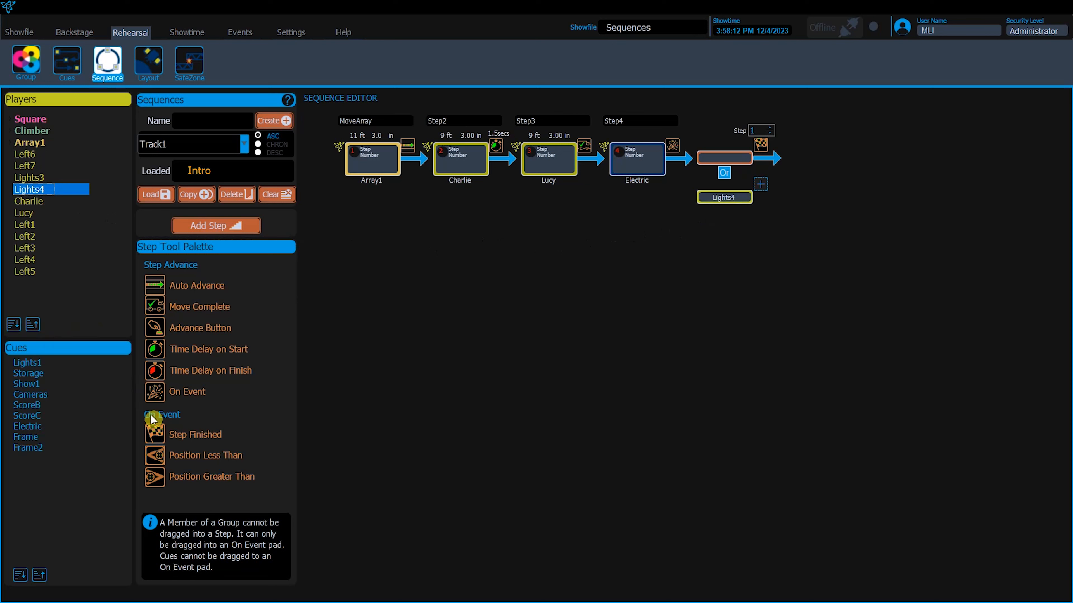
- Give the Lights4 event pad a Position Less Than condition with a target position of 6 ft
{"action": "left_click_drag", "start_coordinate": [156, 456], "coordinate": [763, 185]}
{"action": "left_click", "coordinate": [713, 190]}
{"action": "left_click", "coordinate": [711, 191]}
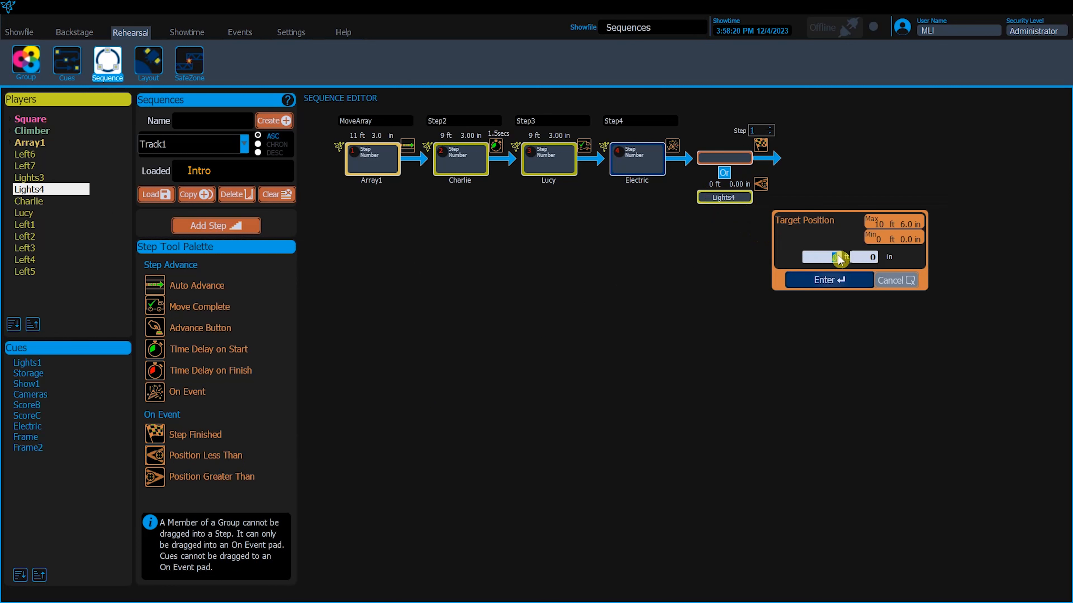
{"action": "type", "text": "6"}
{"action": "left_click", "coordinate": [828, 282]}
- Add an AND operator to the Step Finished event pad
{"action": "right_click", "coordinate": [743, 164]}
{"action": "left_click", "coordinate": [772, 166]}
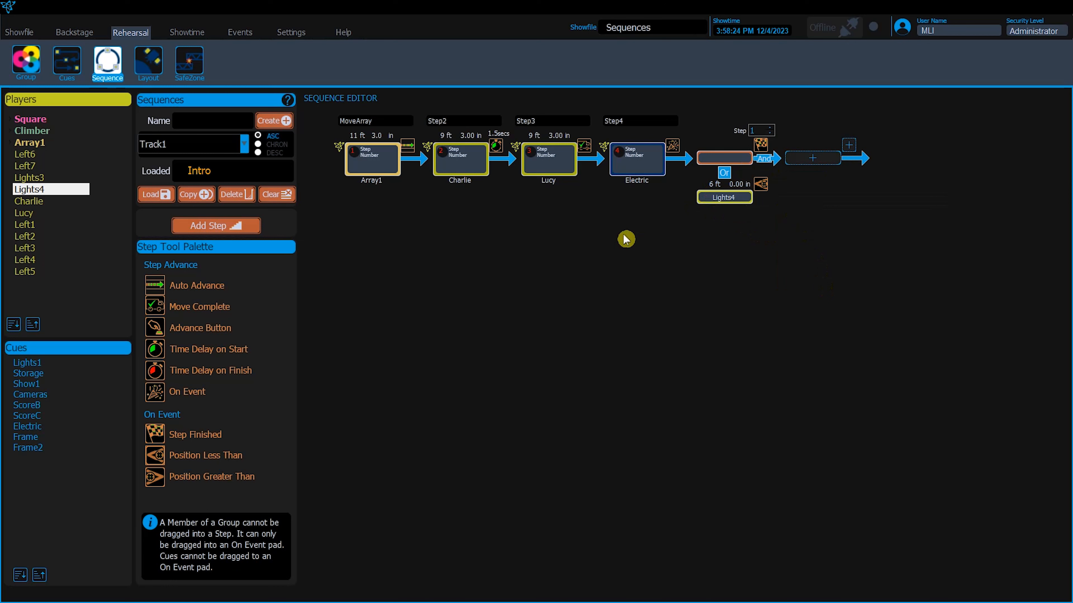
- Give the empty AND event pad a Position Greater Than condition and assign WindowA from the Array1 group to it
{"action": "left_click_drag", "start_coordinate": [144, 489], "coordinate": [848, 143]}
{"action": "left_click", "coordinate": [11, 144]}
{"action": "left_click_drag", "start_coordinate": [46, 155], "coordinate": [481, 211]}
{"action": "left_click_drag", "start_coordinate": [830, 159], "coordinate": [812, 159]}
- Set the target position of WindowA's Position Greater Than condition to 10 ft 6 in
{"action": "left_click", "coordinate": [922, 219]}
{"action": "type", "text": "10"}
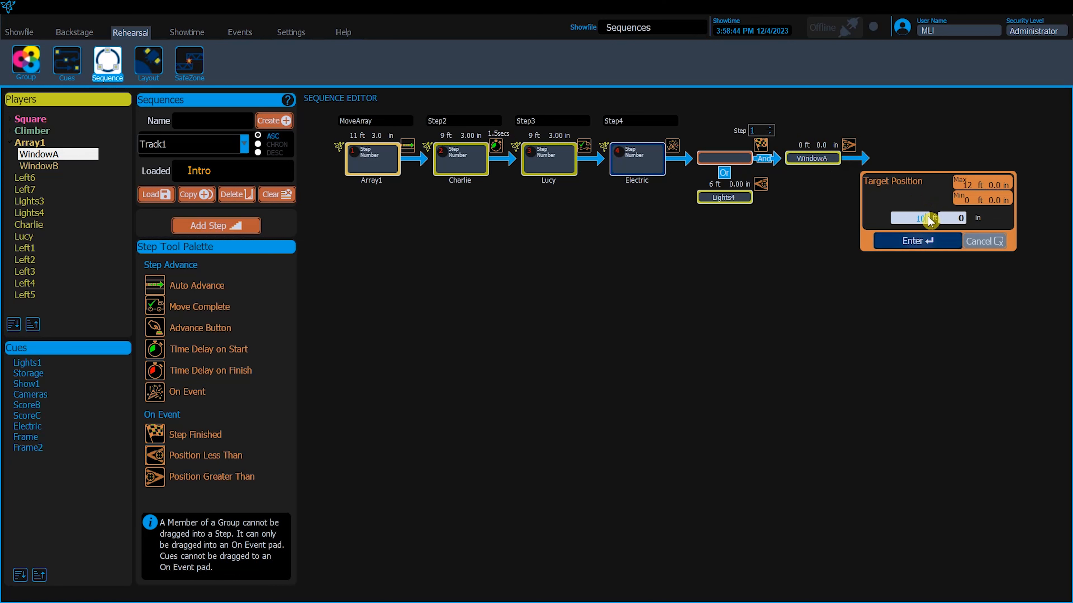
{"action": "left_click", "coordinate": [958, 218]}
{"action": "type", "text": "6"}
{"action": "left_click", "coordinate": [947, 244]}
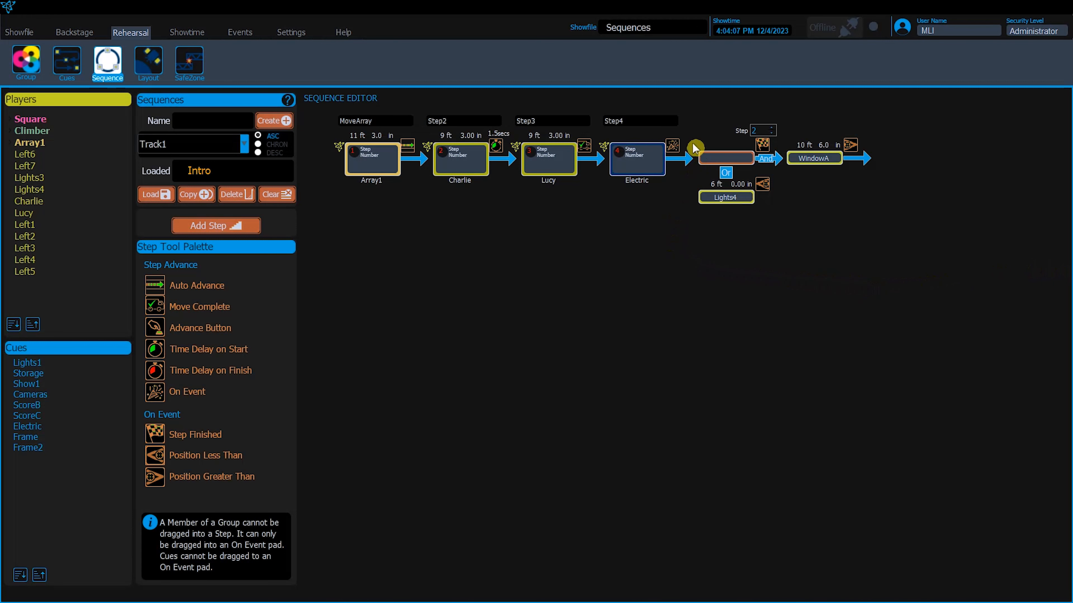
{"action": "right_click", "coordinate": [553, 169]}
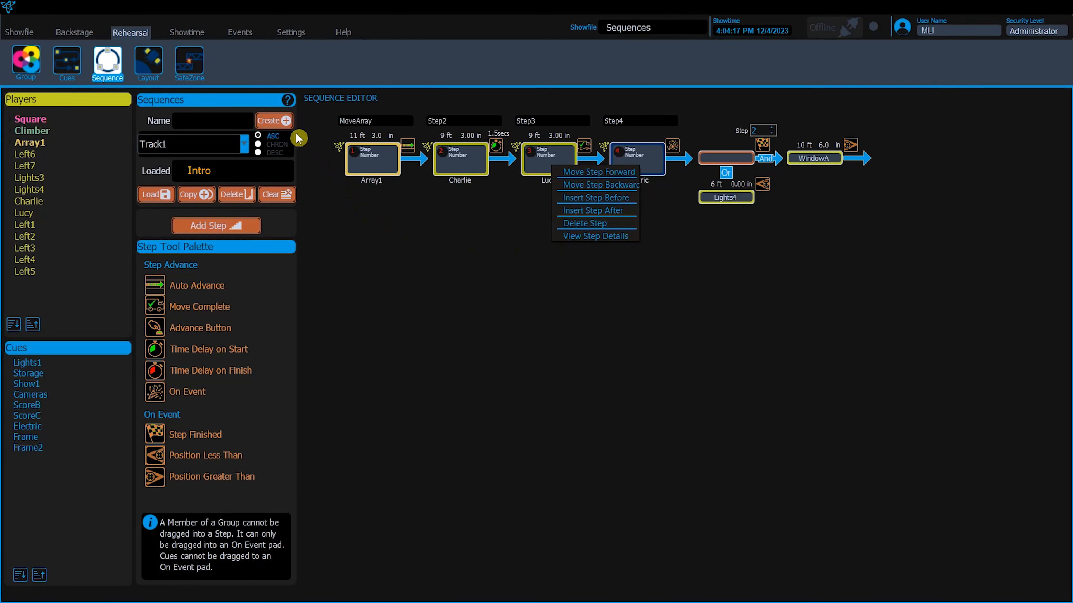
- Copy the Intro sequence as Intro2 and clear the sequence editor
{"action": "left_click", "coordinate": [210, 191]}
{"action": "left_click", "coordinate": [217, 277]}
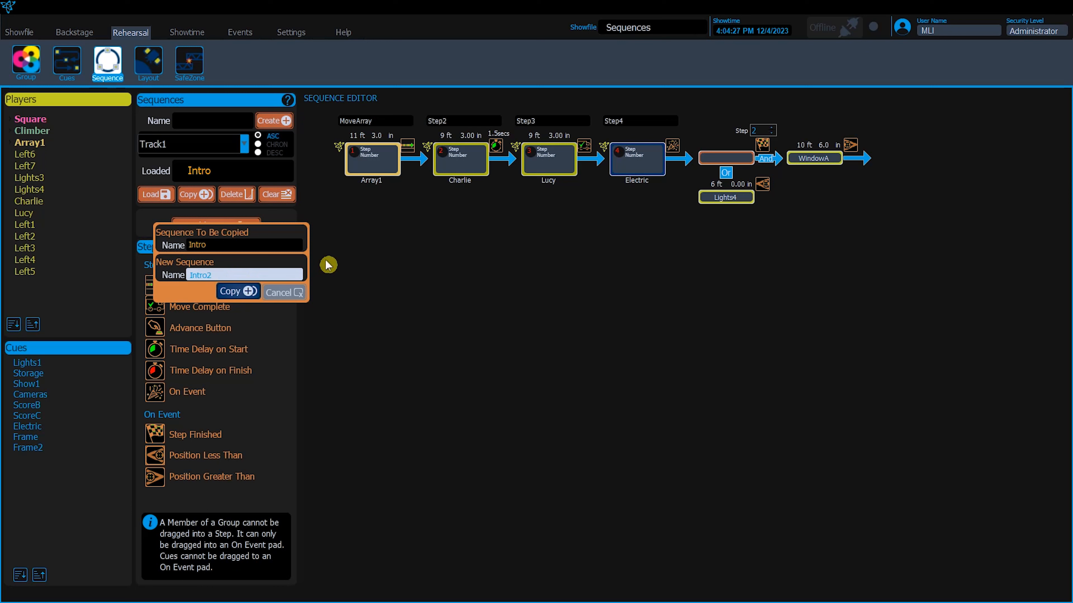
{"action": "left_click", "coordinate": [245, 296]}
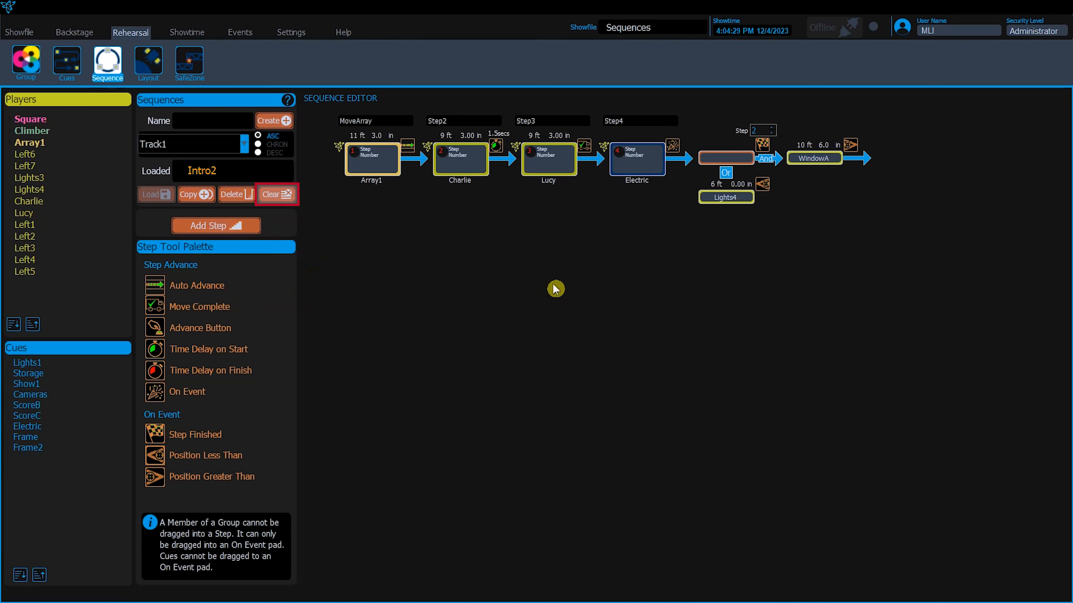
{"action": "left_click", "coordinate": [282, 197]}
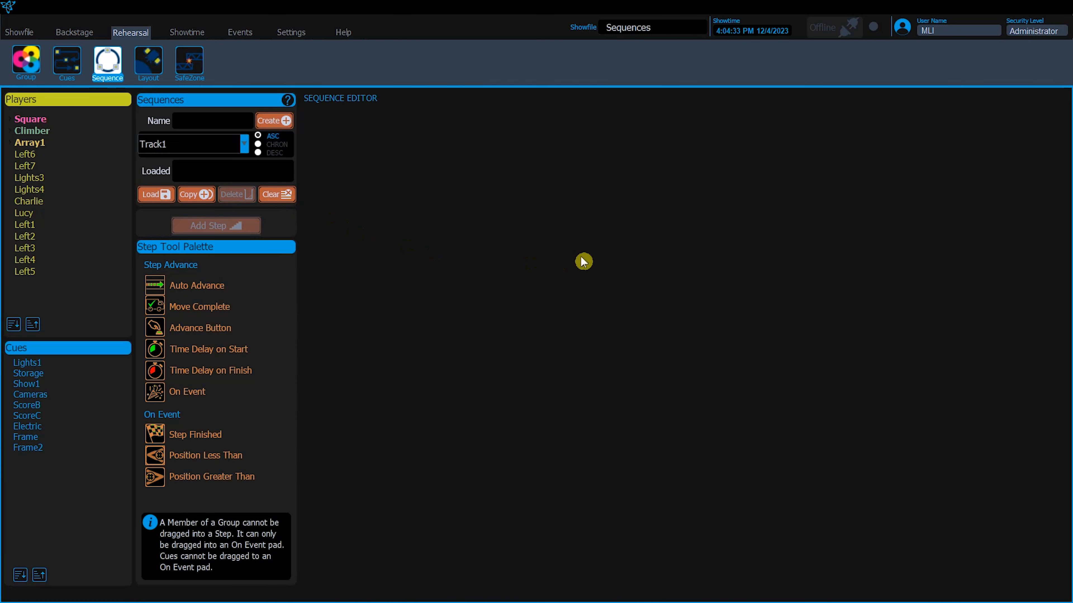
- Load the Staged sequence and delete it from the showfile
{"action": "left_click", "coordinate": [244, 144]}
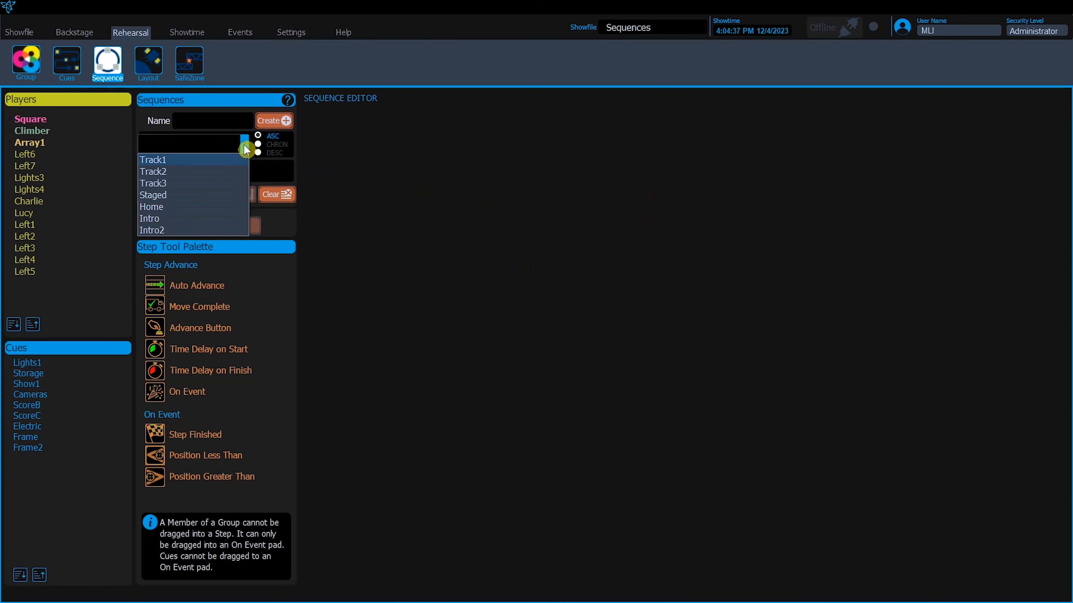
{"action": "left_click", "coordinate": [202, 195]}
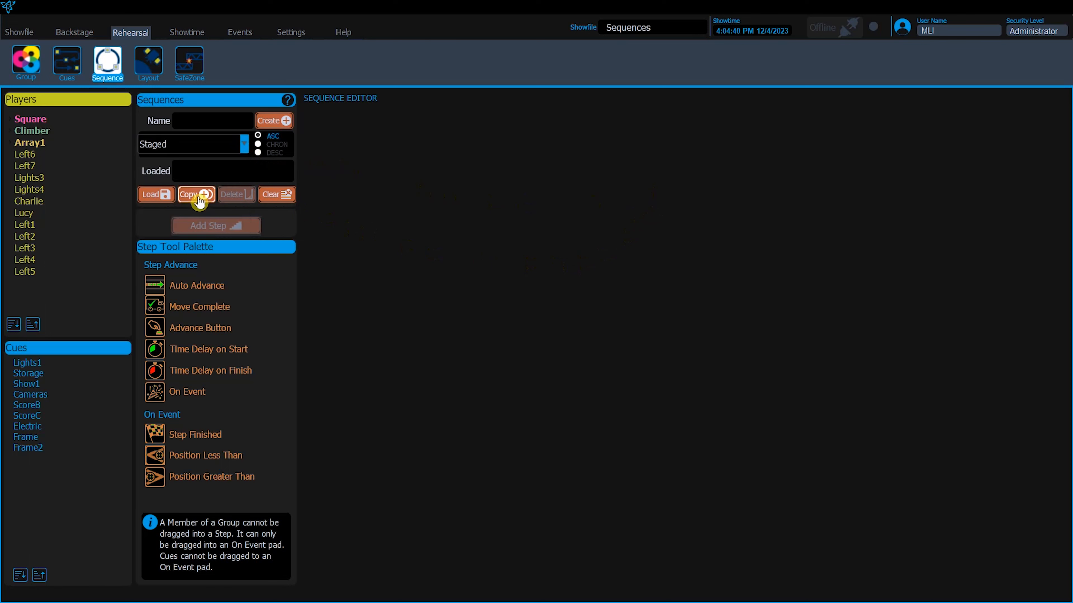
{"action": "left_click", "coordinate": [156, 195]}
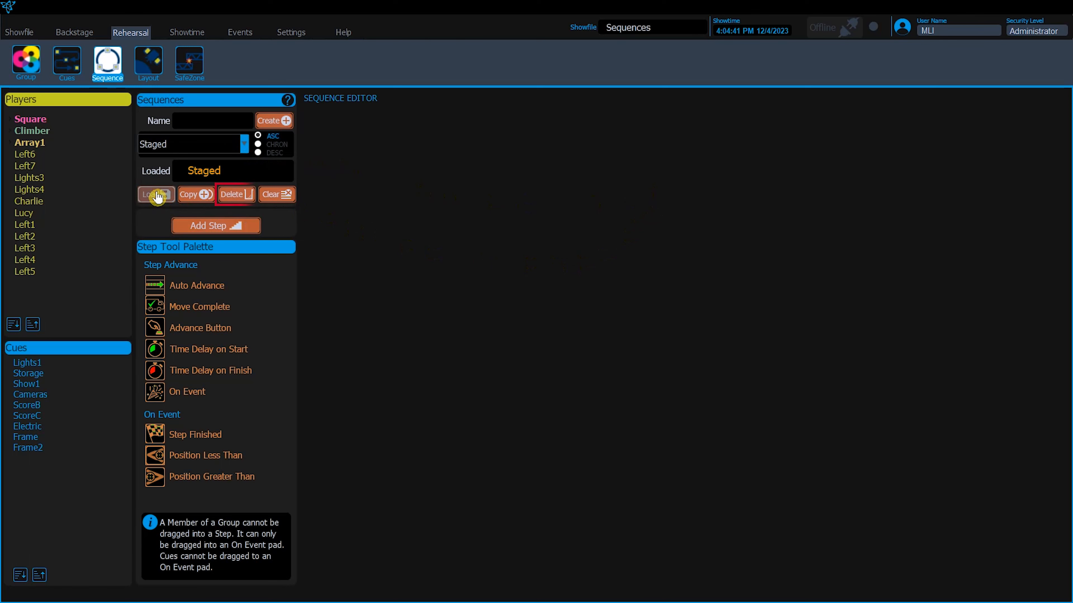
{"action": "left_click", "coordinate": [230, 202]}
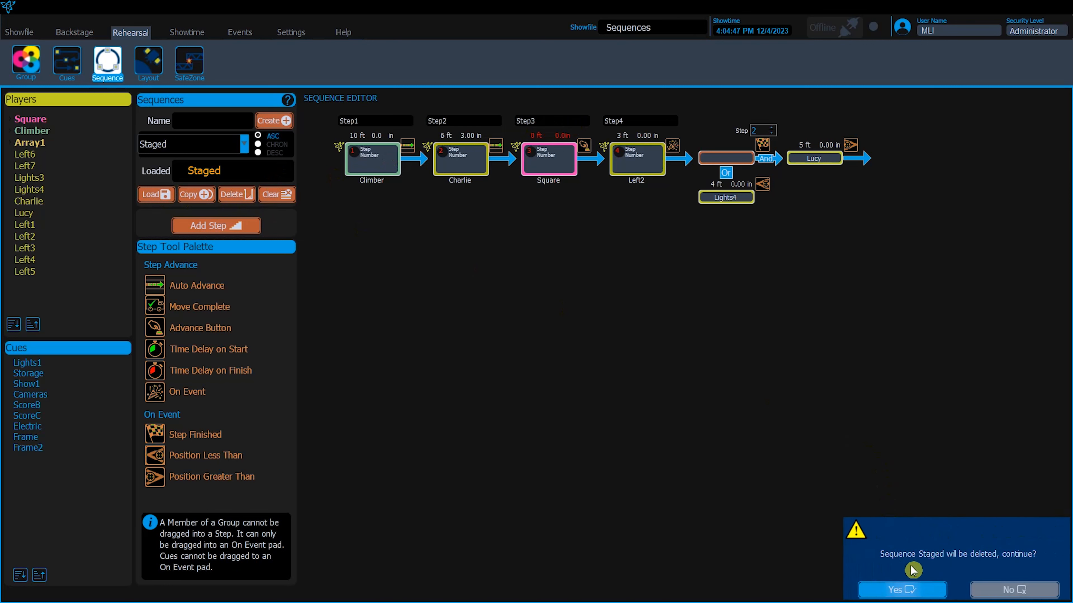
{"action": "left_click", "coordinate": [921, 593]}
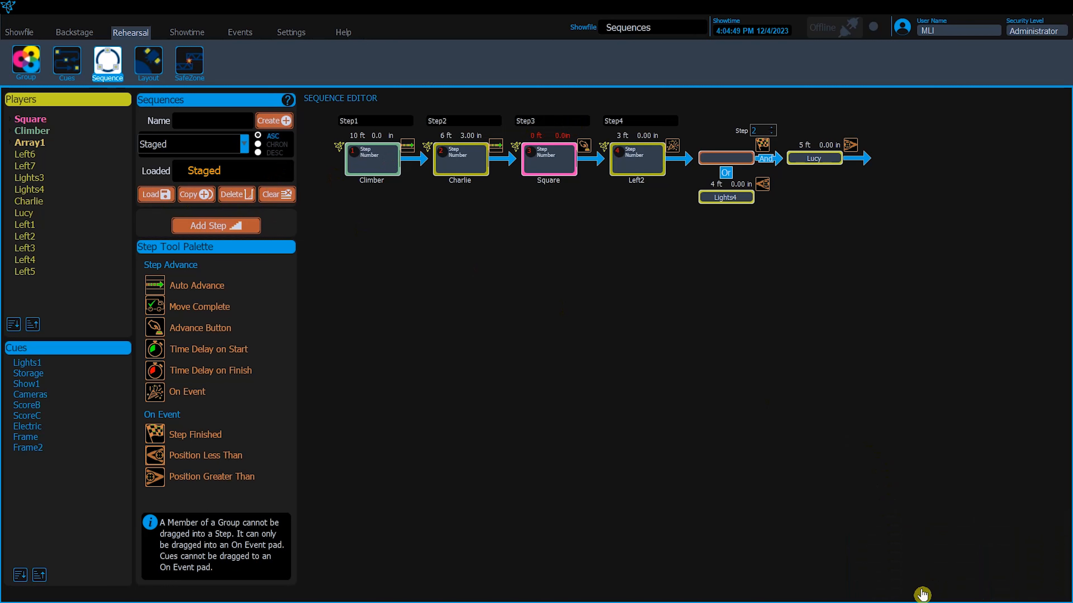